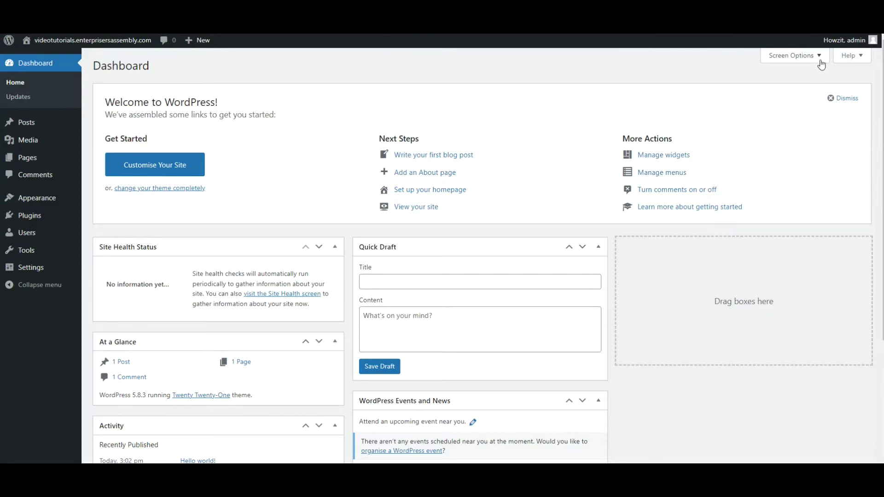
- Hide Site Health Status, At a Glance, Activity, Quick Draft, Events and News, and Welcome via Screen Options
{"action": "left_click", "coordinate": [794, 56]}
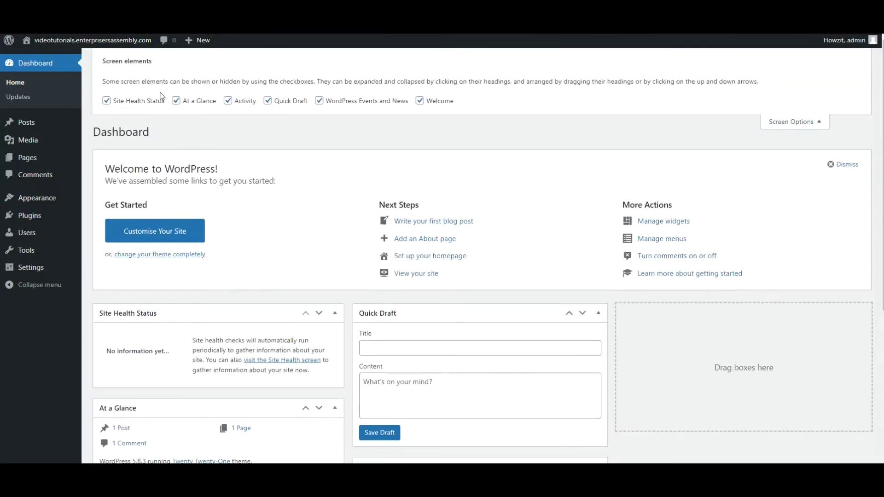
{"action": "left_click", "coordinate": [106, 101]}
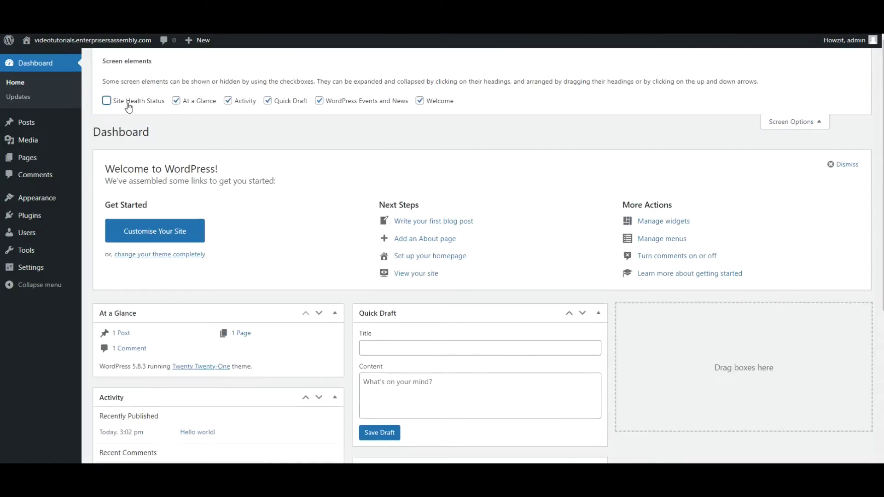
{"action": "left_click", "coordinate": [176, 101]}
{"action": "left_click", "coordinate": [228, 101]}
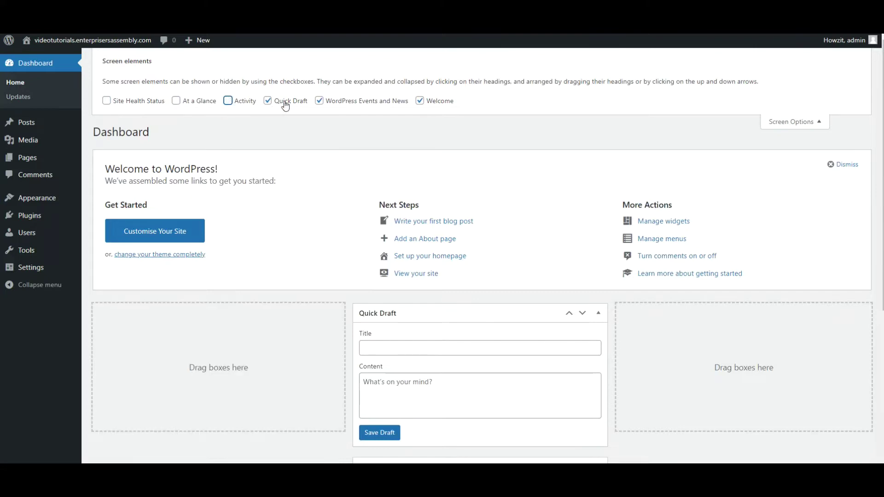
{"action": "left_click", "coordinate": [267, 101]}
{"action": "left_click", "coordinate": [319, 101]}
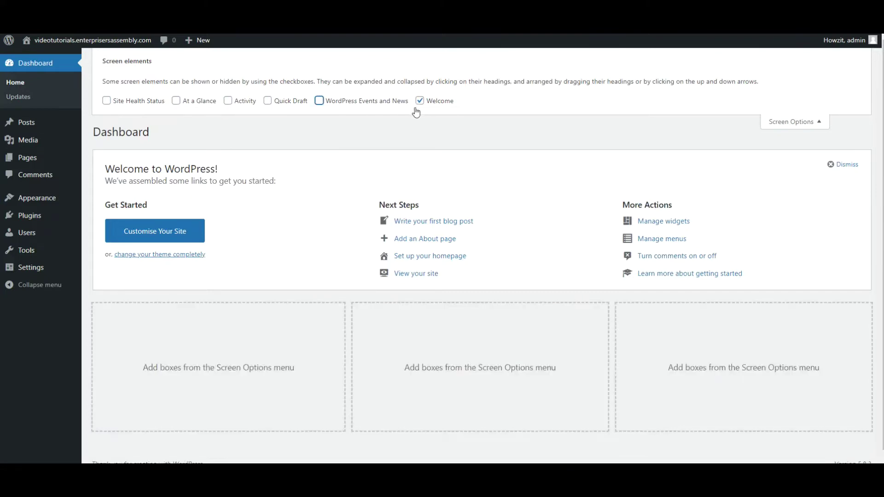
{"action": "left_click", "coordinate": [419, 101]}
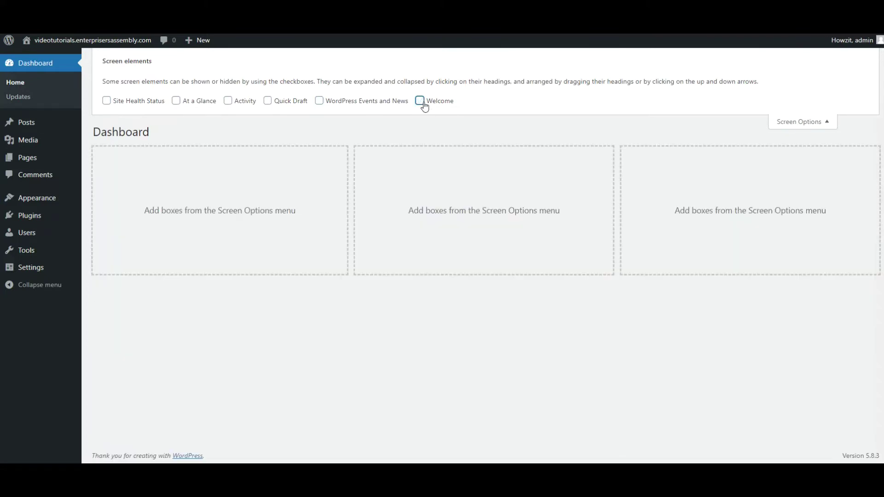
{"action": "left_click", "coordinate": [780, 123]}
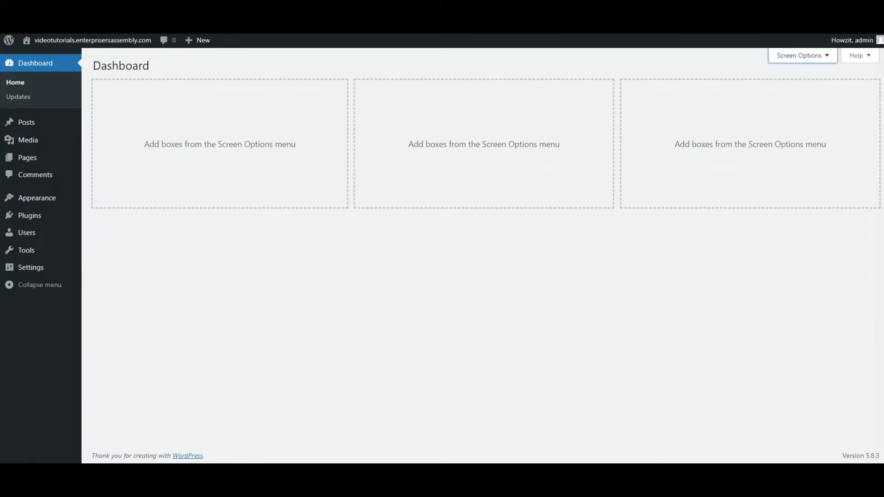
- Trash the 'Hello world!' post, then delete it permanently from the bin
{"action": "left_click", "coordinate": [16, 126]}
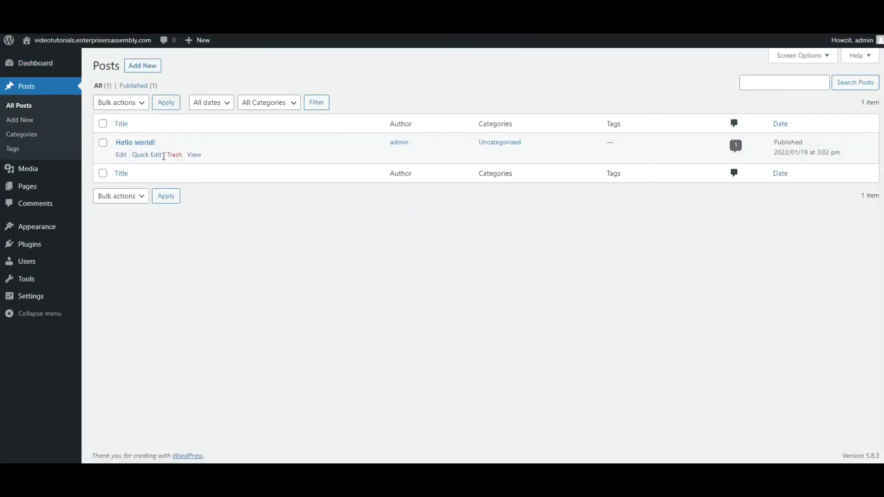
{"action": "left_click", "coordinate": [172, 155]}
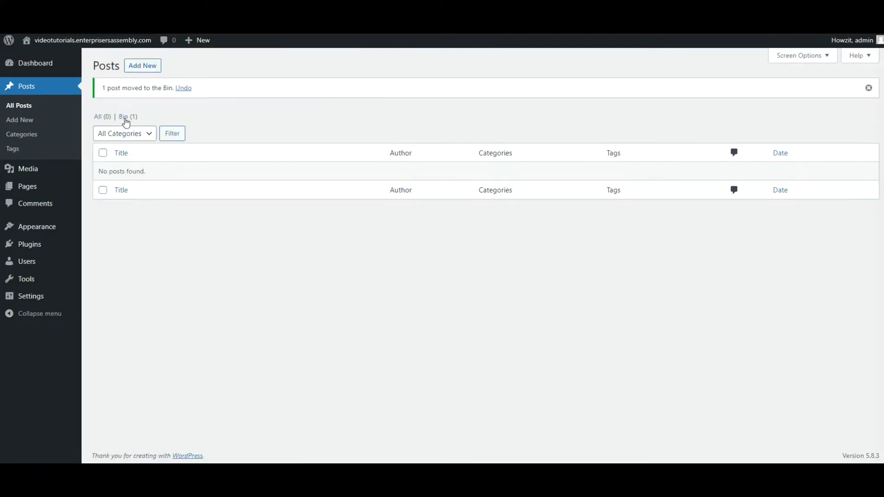
{"action": "left_click", "coordinate": [125, 119]}
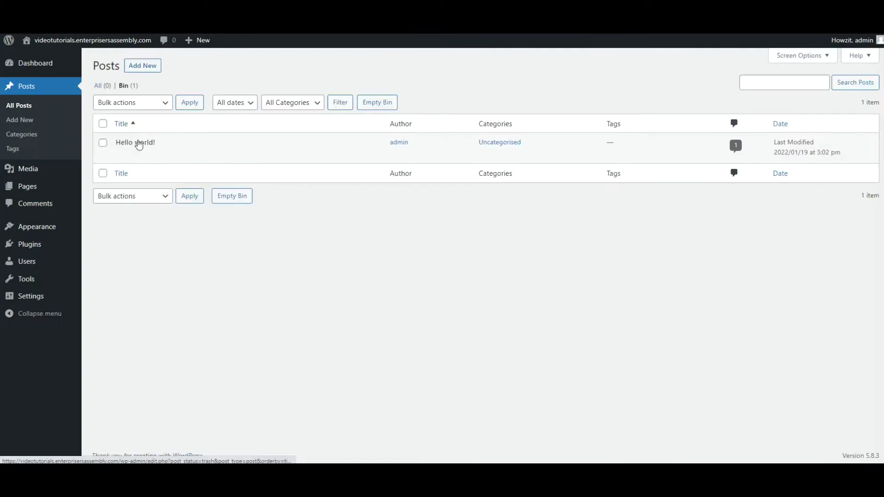
{"action": "left_click", "coordinate": [156, 157]}
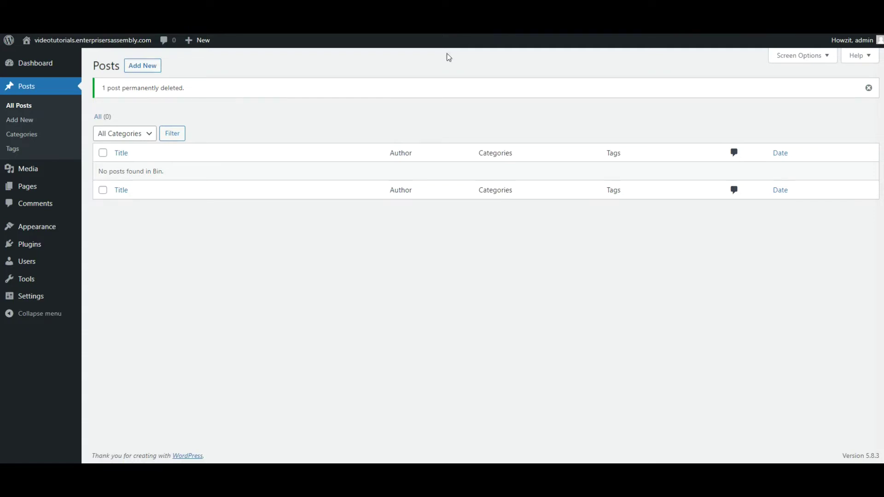
- Check the empty Media Library and bring up its upload drop zone
{"action": "left_click", "coordinate": [30, 171]}
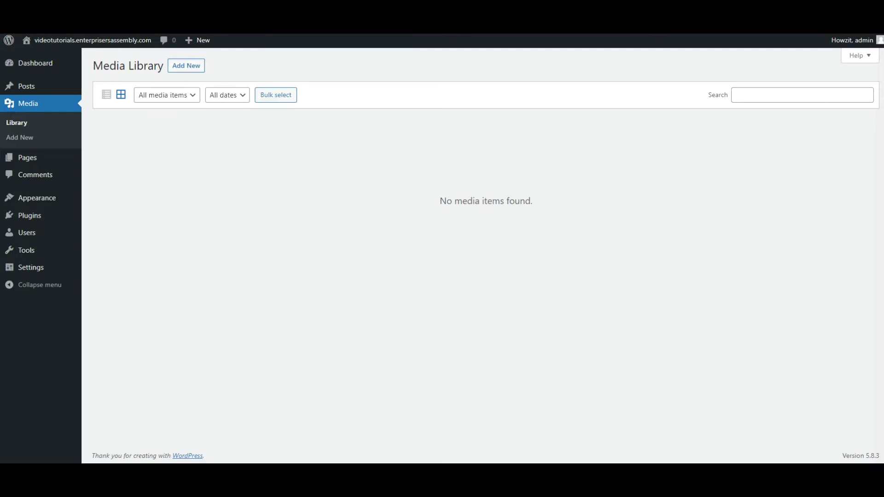
{"action": "left_click", "coordinate": [176, 72]}
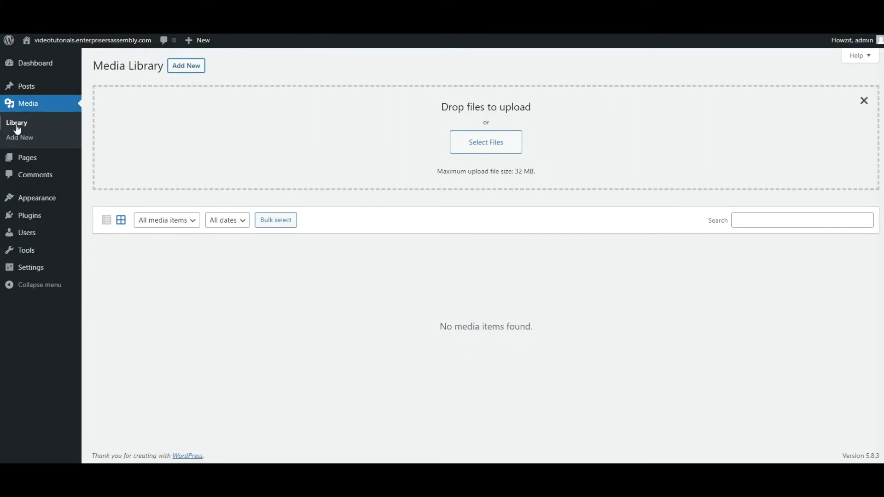
{"action": "mouse_move", "coordinate": [27, 157]}
{"action": "left_click", "coordinate": [21, 160]}
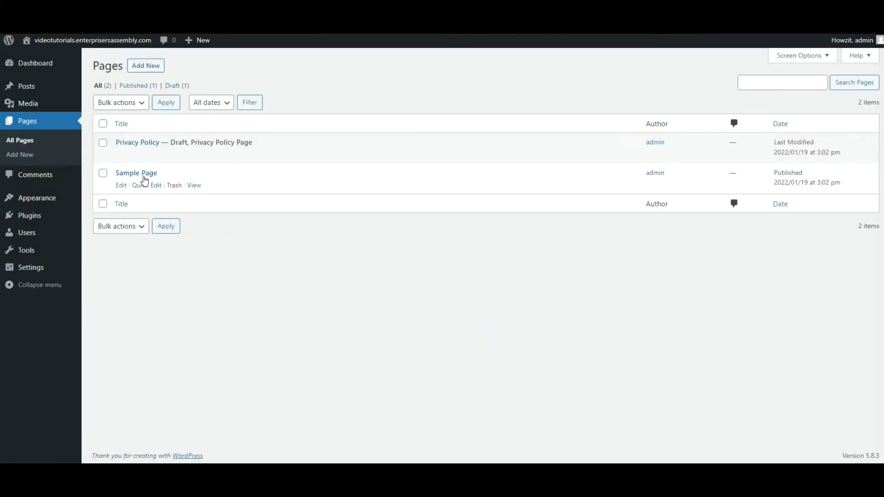
- Trash Sample Page and delete it permanently, then view the empty comments list
{"action": "left_click", "coordinate": [174, 186]}
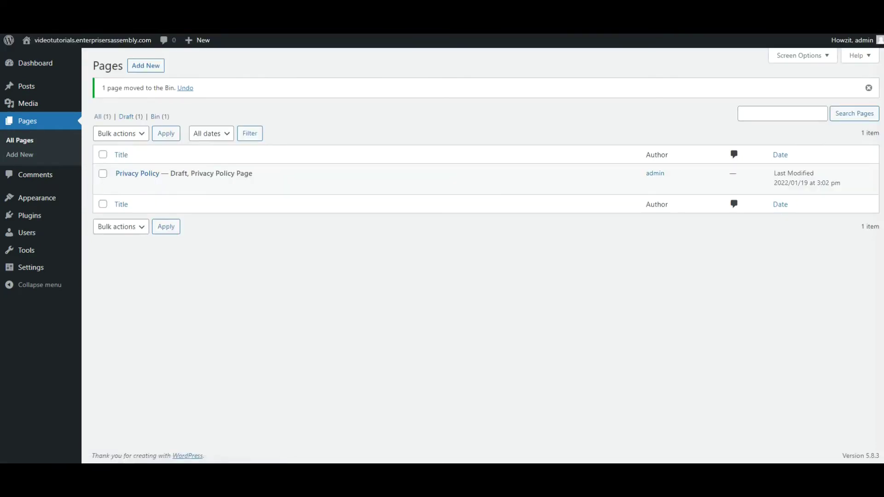
{"action": "left_click", "coordinate": [159, 119]}
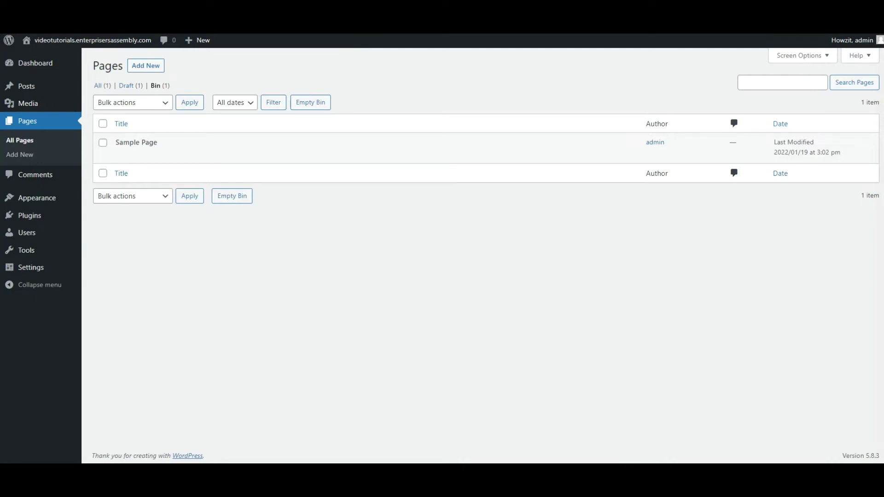
{"action": "left_click", "coordinate": [148, 156]}
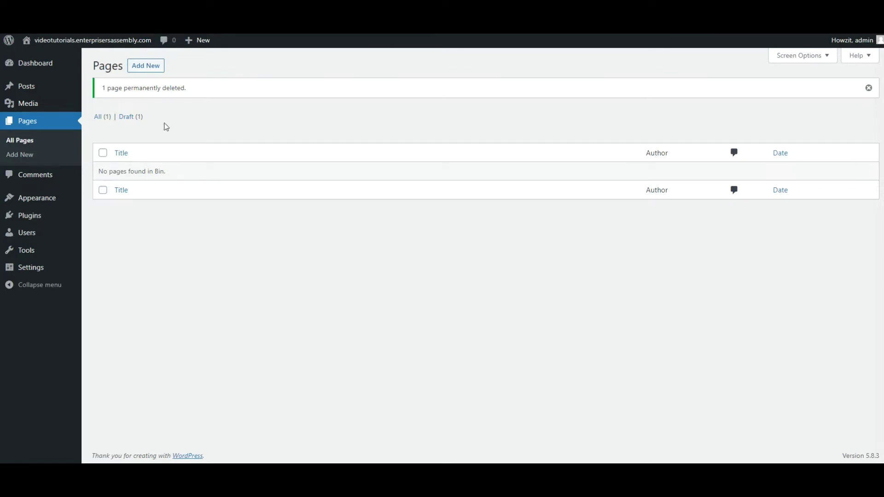
{"action": "left_click", "coordinate": [55, 178]}
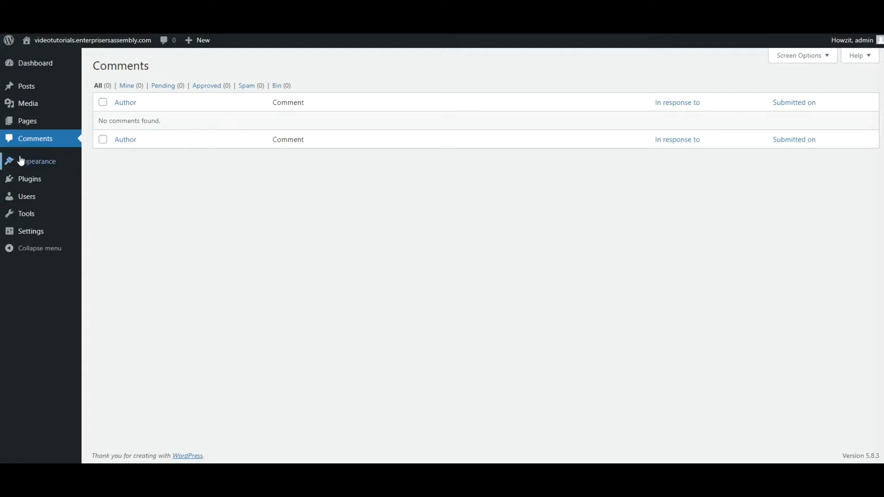
- Search the theme directory for 'ocean wp' and open OceanWP's Details & Preview
{"action": "mouse_move", "coordinate": [37, 161]}
{"action": "left_click", "coordinate": [102, 162]}
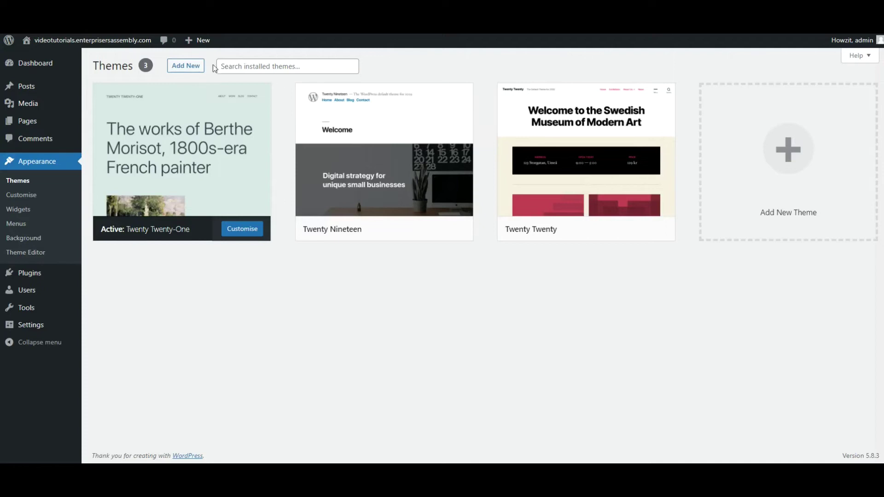
{"action": "left_click", "coordinate": [185, 66]}
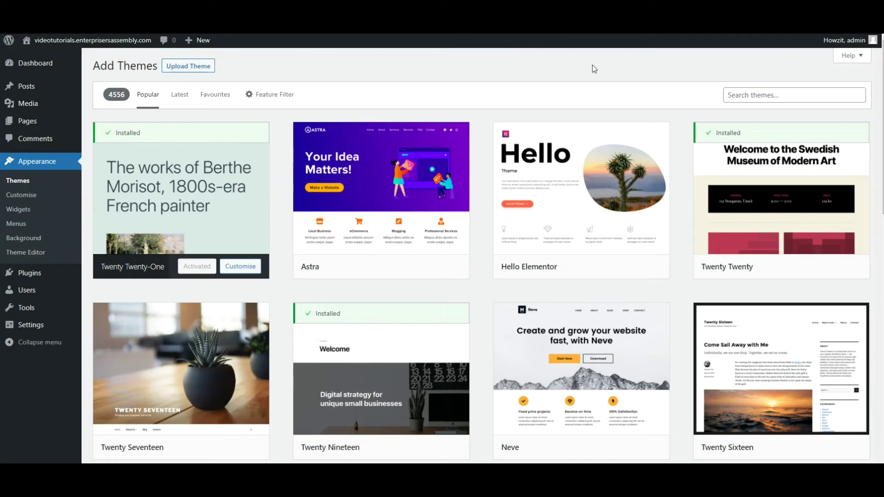
{"action": "left_click", "coordinate": [753, 95]}
{"action": "type", "text": "ocean wp"}
{"action": "left_click", "coordinate": [758, 123]}
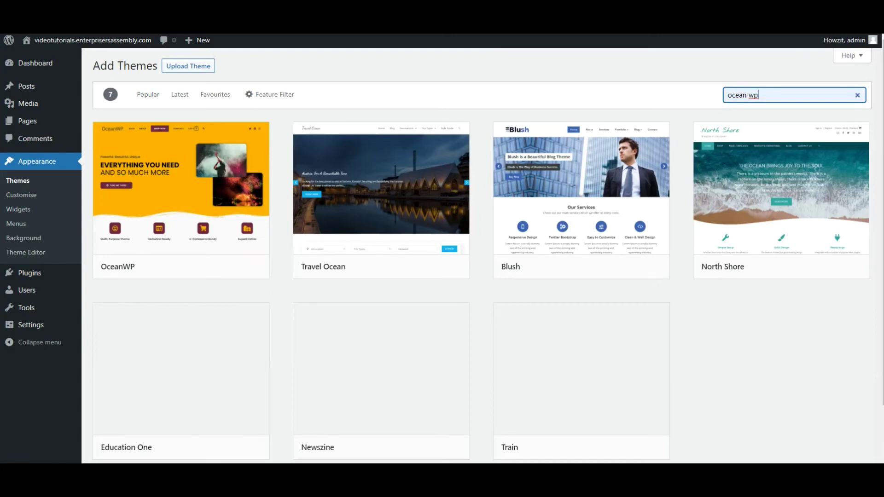
{"action": "mouse_move", "coordinate": [182, 188]}
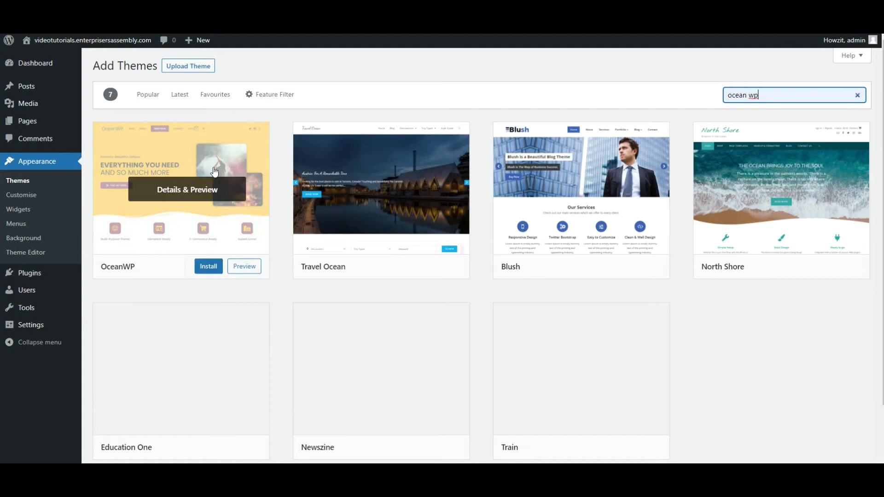
{"action": "left_click", "coordinate": [214, 170]}
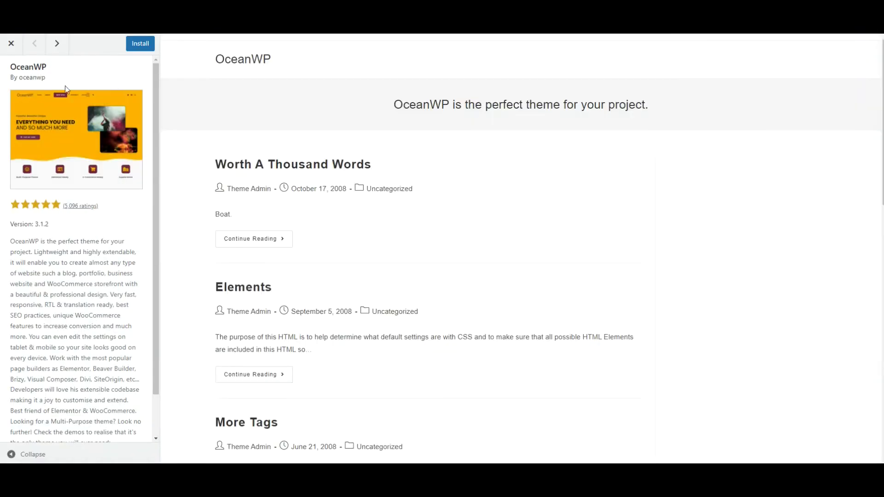
- Install the OceanWP theme from its preview
{"action": "left_click", "coordinate": [126, 49]}
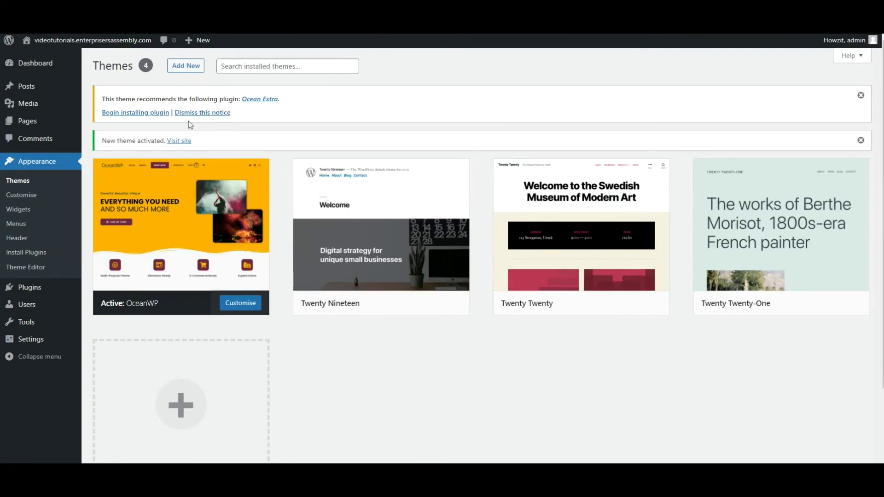
- Dismiss the Ocean Extra notice and delete the Twenty Twenty-One theme
{"action": "left_click", "coordinate": [196, 113]}
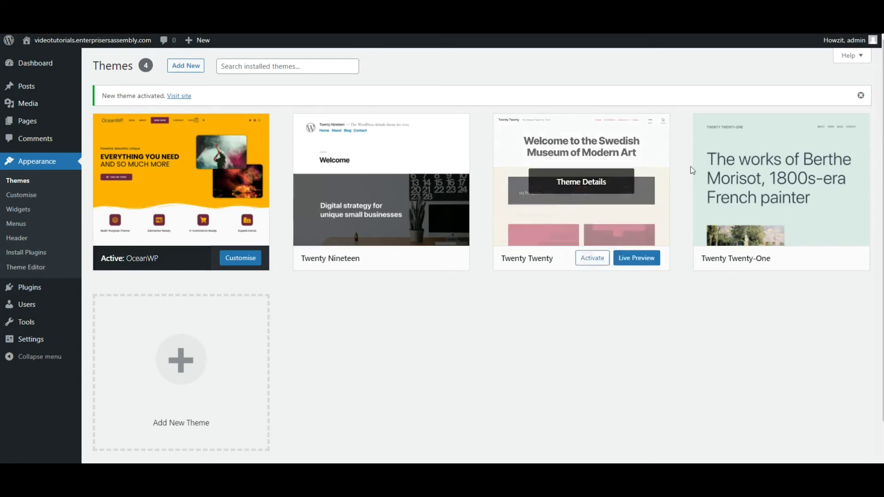
{"action": "left_click", "coordinate": [780, 180]}
{"action": "left_click", "coordinate": [832, 443]}
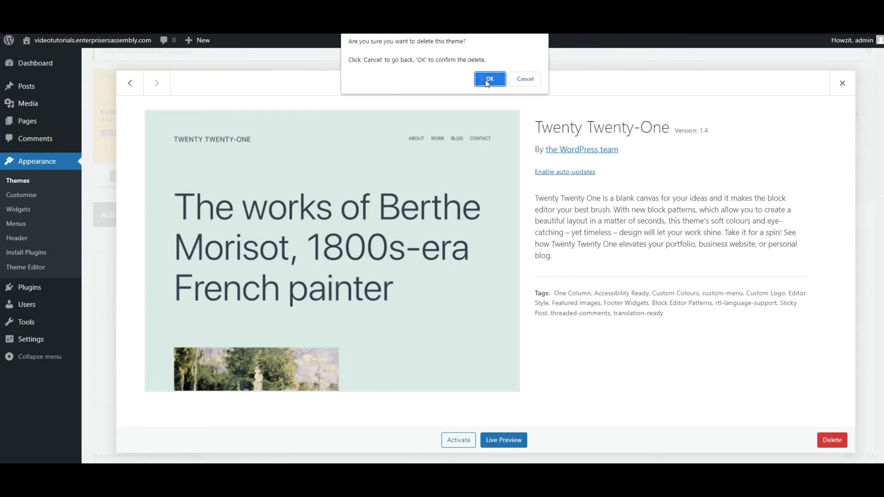
{"action": "left_click", "coordinate": [490, 79]}
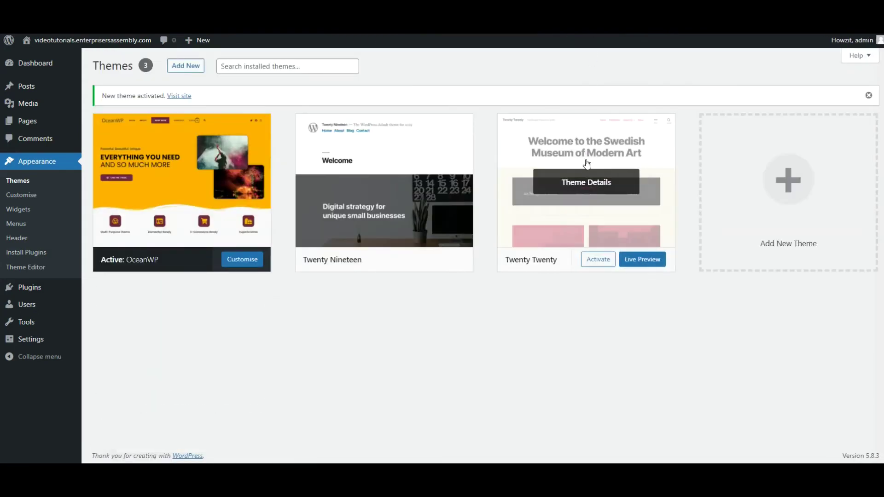
- Delete the Twenty Twenty and Twenty Nineteen themes, then enable OceanWP auto-updates
{"action": "left_click", "coordinate": [585, 167]}
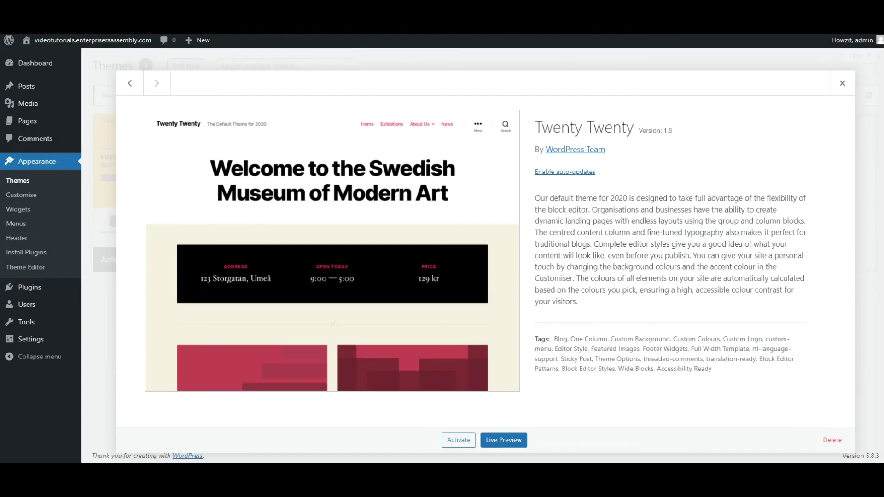
{"action": "left_click", "coordinate": [828, 445]}
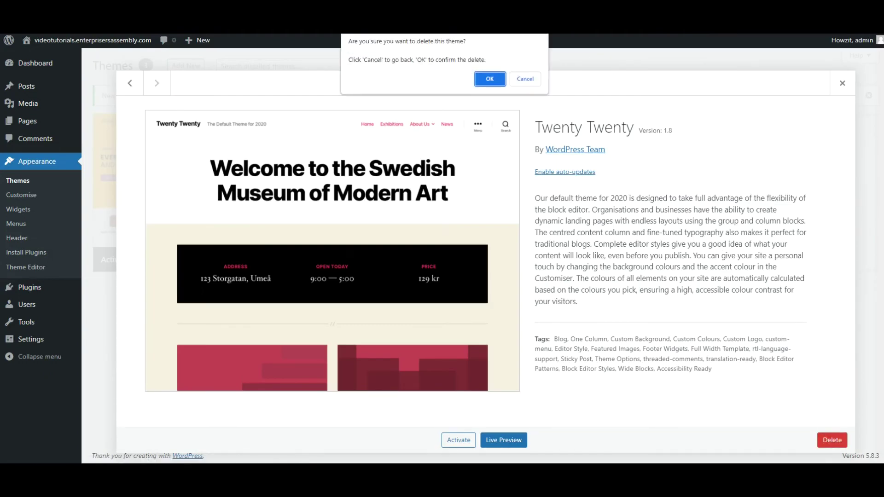
{"action": "left_click", "coordinate": [496, 78]}
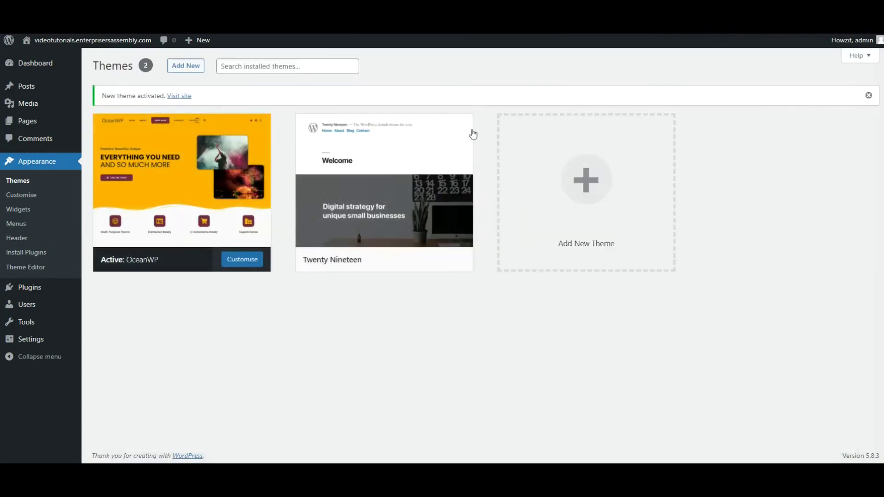
{"action": "left_click", "coordinate": [405, 170]}
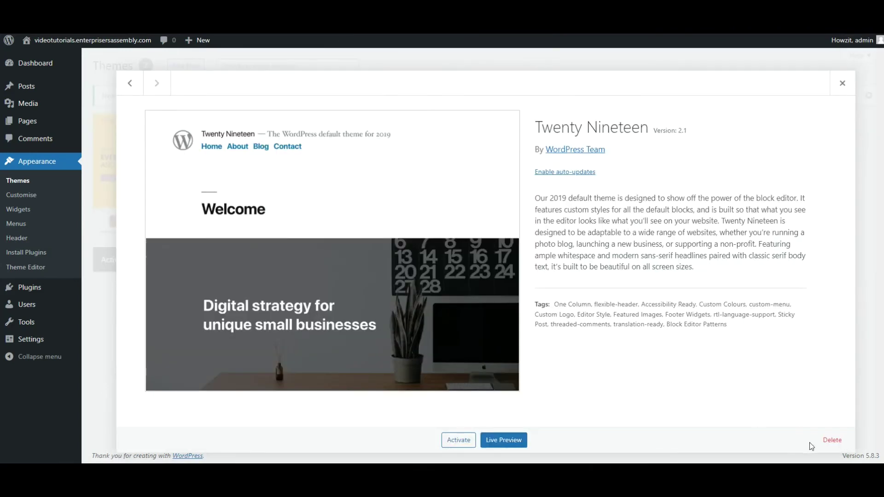
{"action": "left_click", "coordinate": [829, 442]}
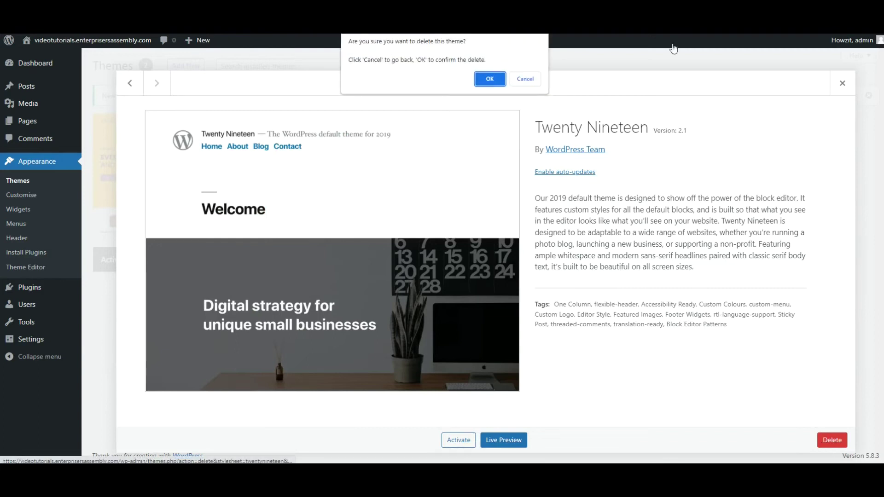
{"action": "left_click", "coordinate": [489, 79]}
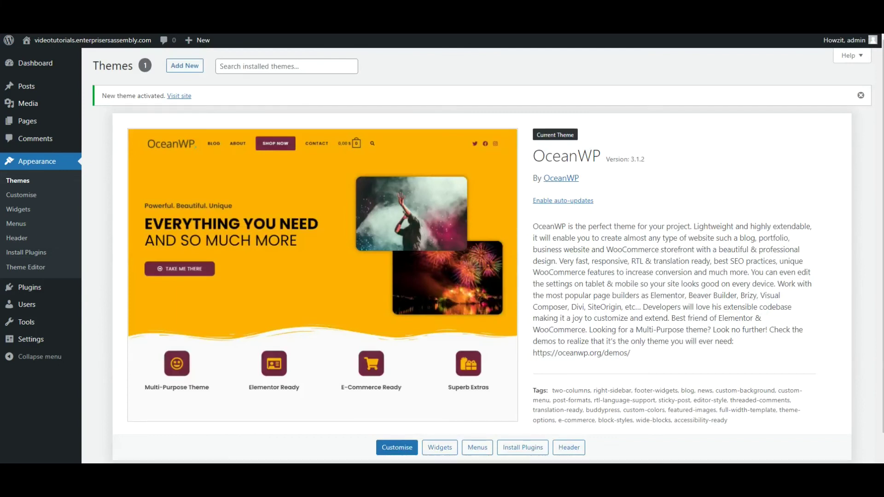
{"action": "left_click", "coordinate": [573, 201]}
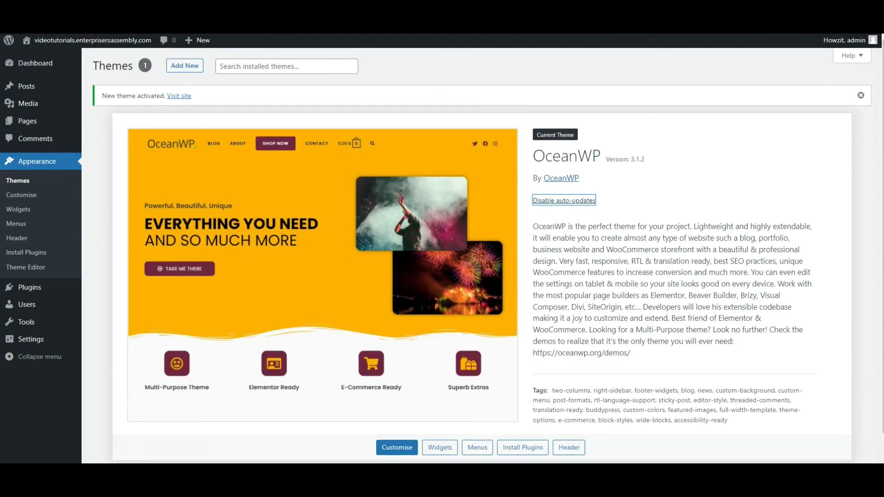
- Delete the Akismet Anti-Spam and Hello Dolly plugins, confirming each deletion
{"action": "left_click", "coordinate": [29, 287]}
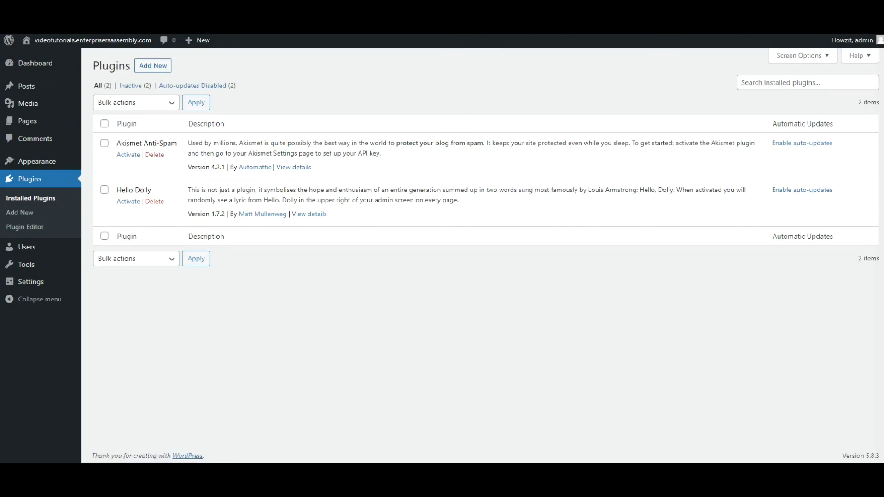
{"action": "left_click", "coordinate": [158, 154]}
{"action": "left_click", "coordinate": [489, 59]}
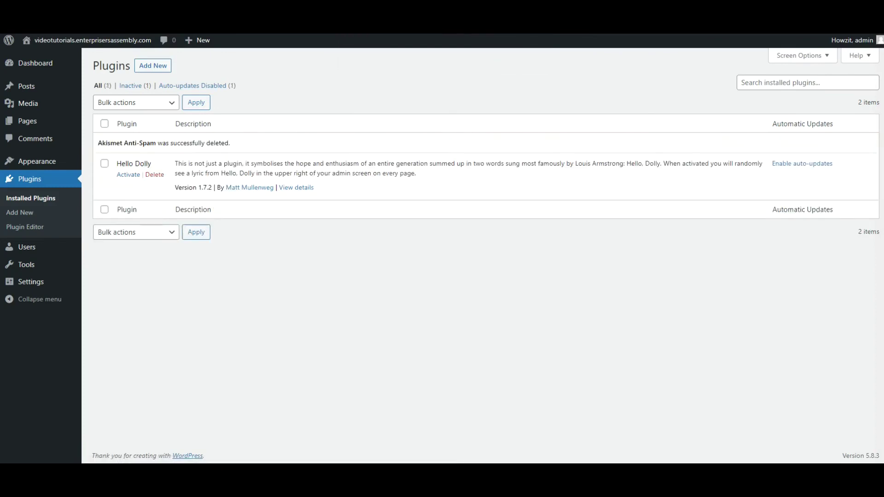
{"action": "left_click", "coordinate": [156, 175]}
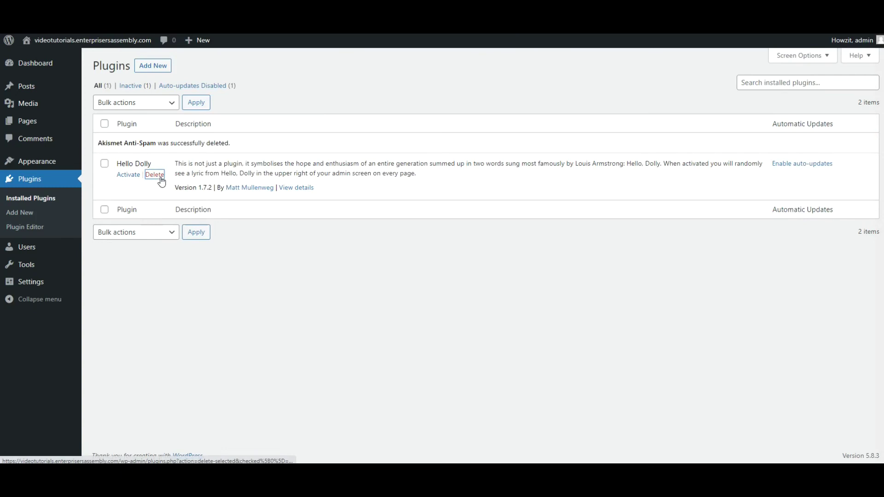
{"action": "left_click", "coordinate": [489, 60]}
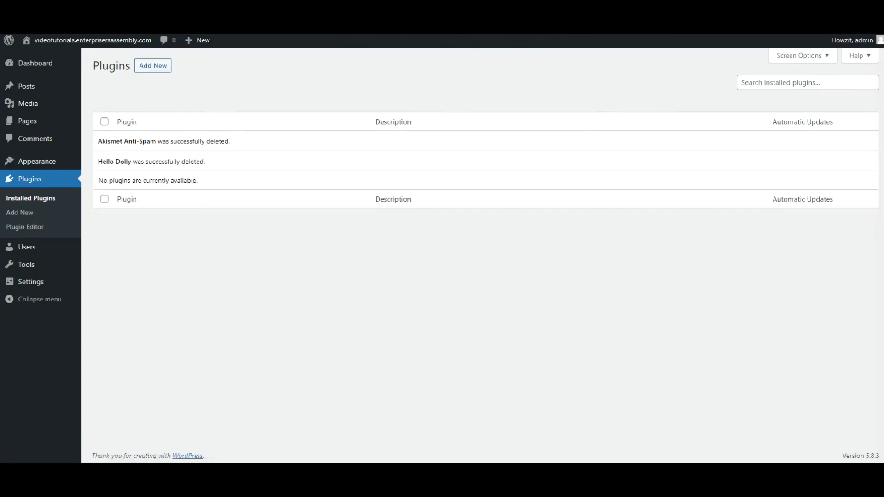
{"action": "left_click", "coordinate": [166, 68]}
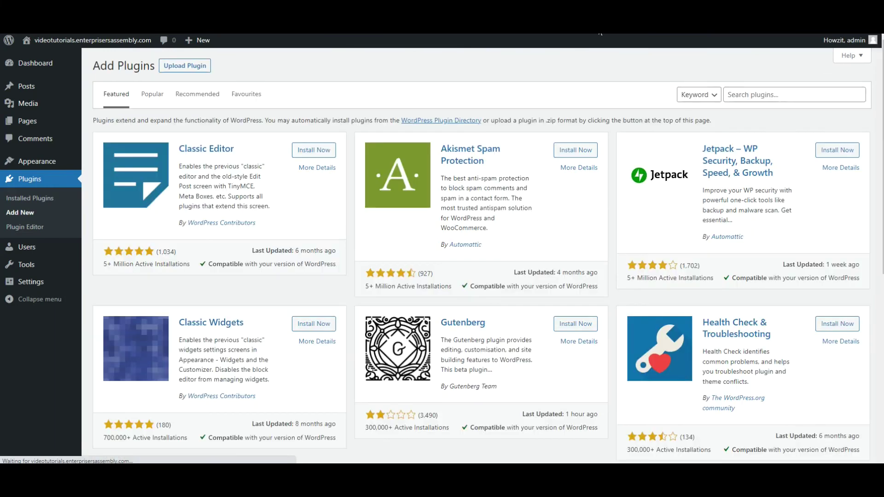
- Focus the Search plugins box to begin searching for WooCommerce
{"action": "left_click", "coordinate": [776, 94]}
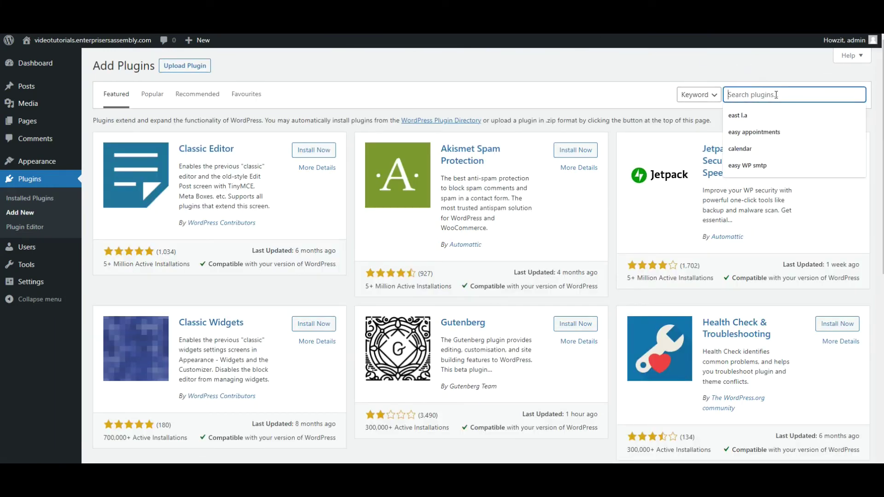
{"action": "type", "text": "woo "}
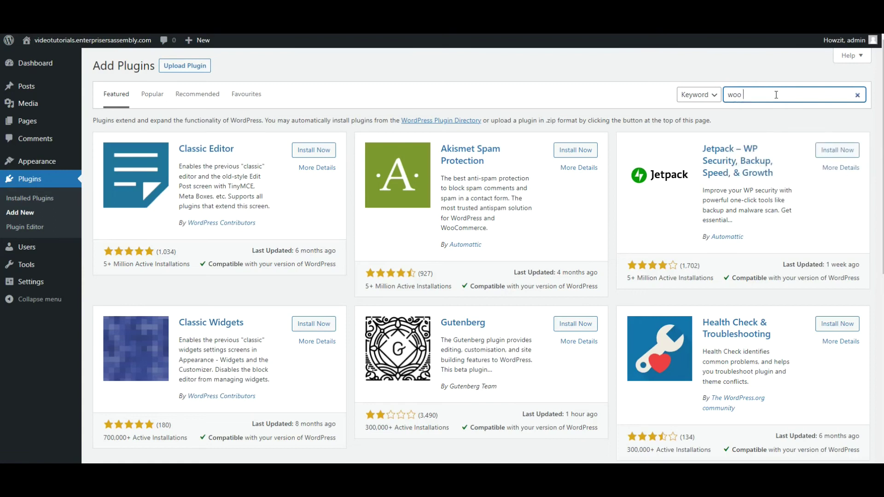
{"action": "type", "text": "commerce"}
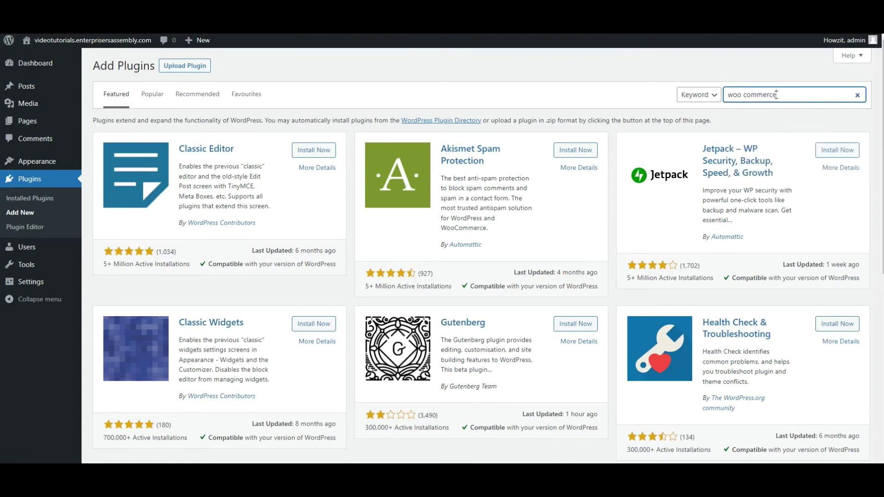